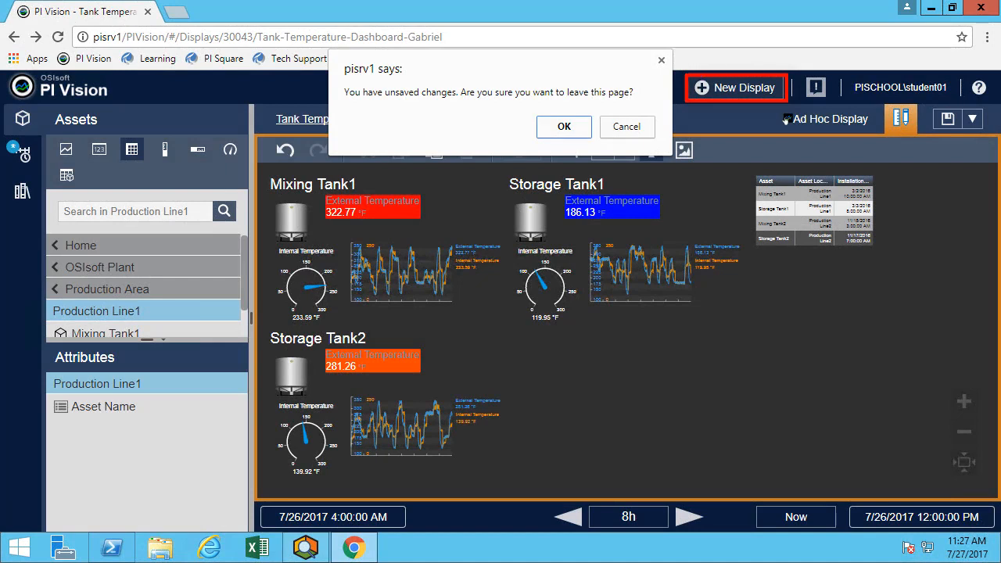
Discard the dashboard's unsaved changes and start a new blank display.
click(572, 130)
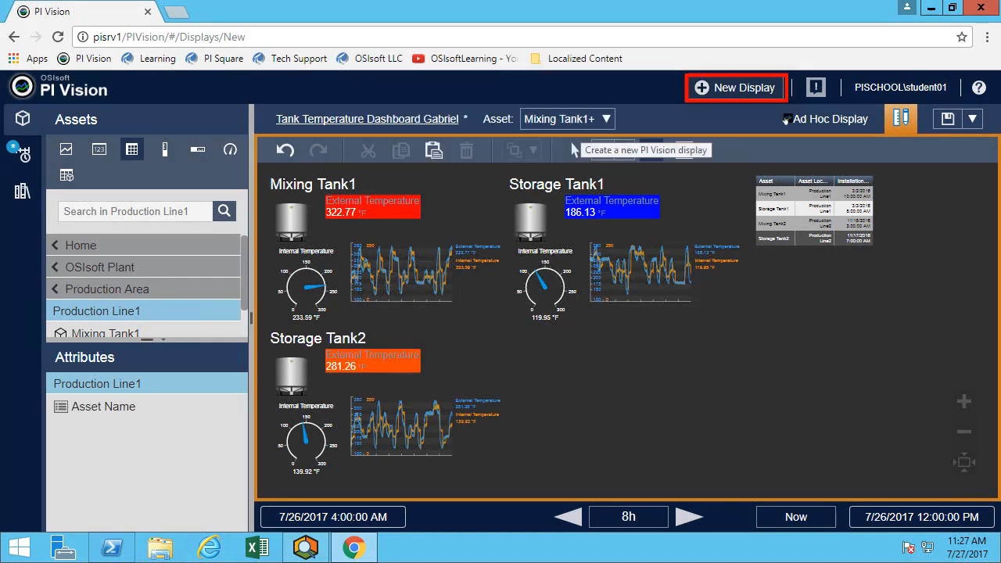
Add a text label reading 'Text' near the upper left of the canvas, with no navigation link.
click(651, 150)
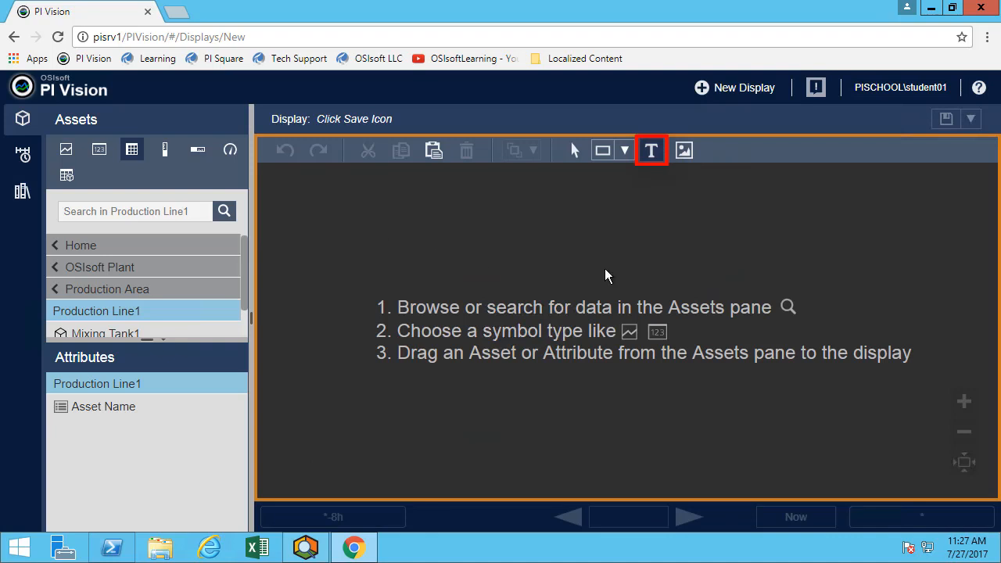
click(607, 275)
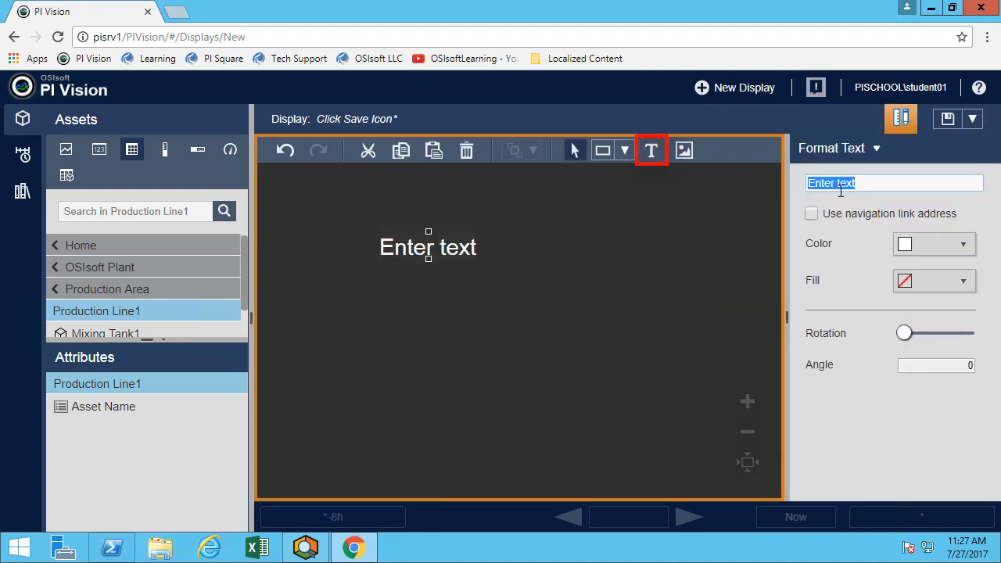
text(Text)
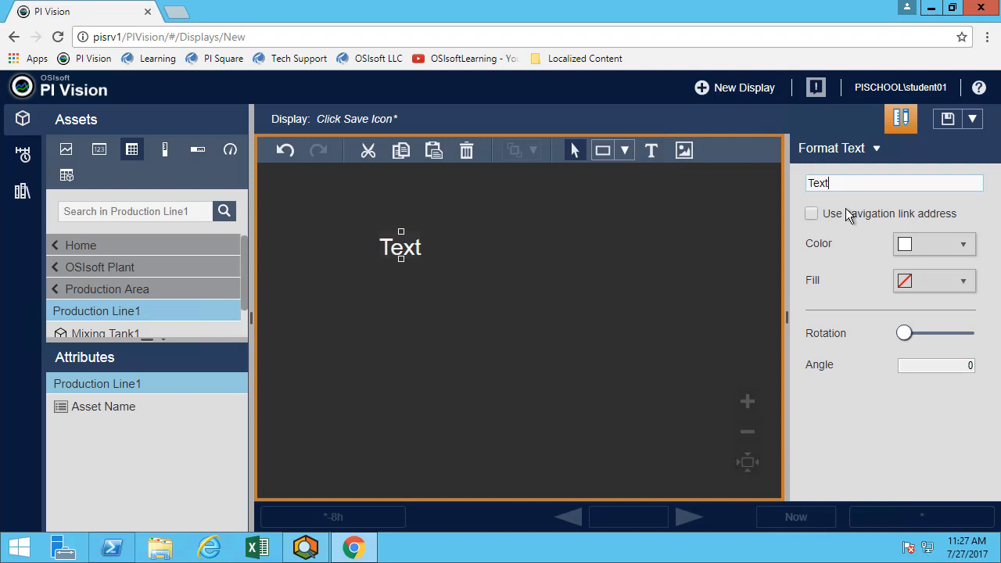
click(856, 216)
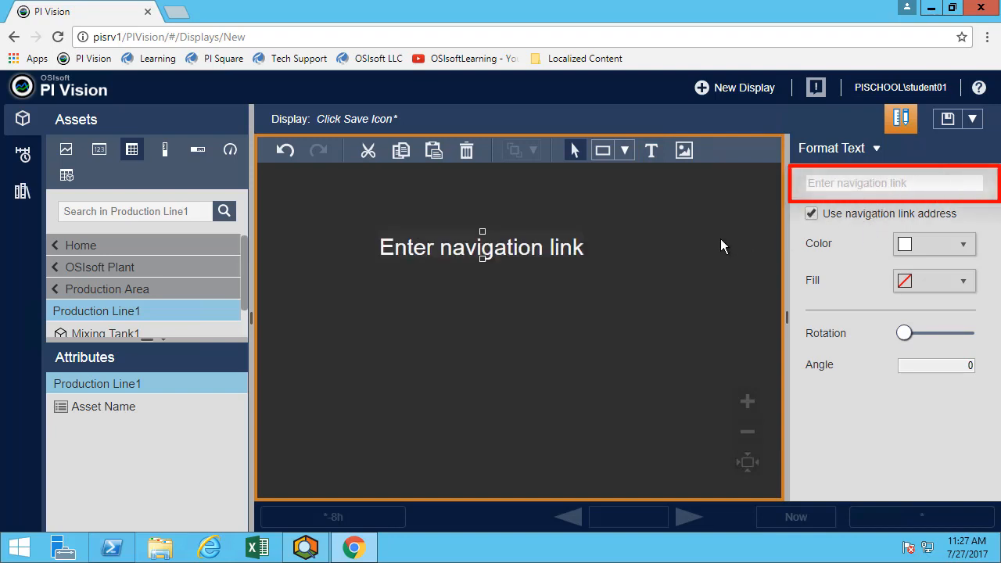
click(812, 215)
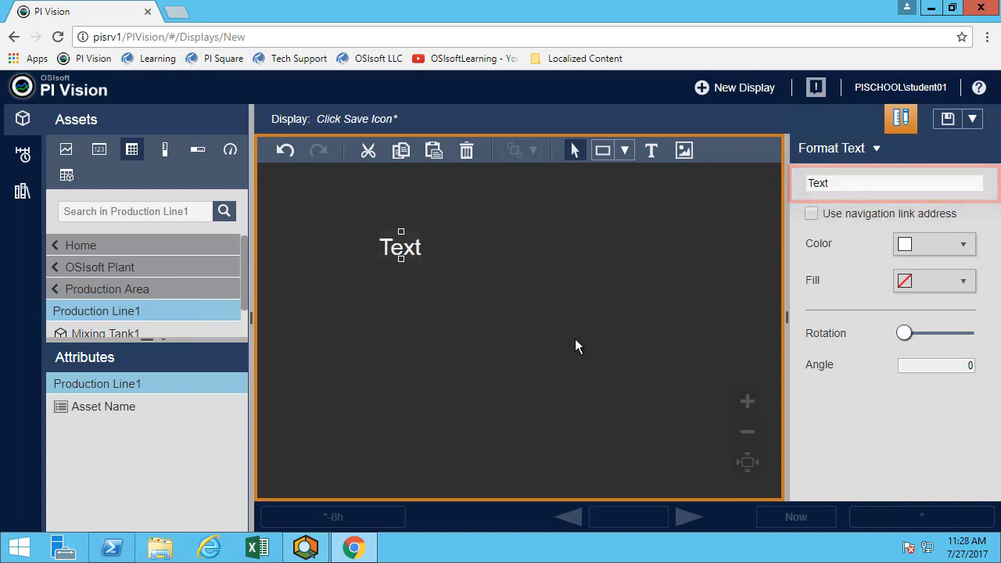
click(432, 300)
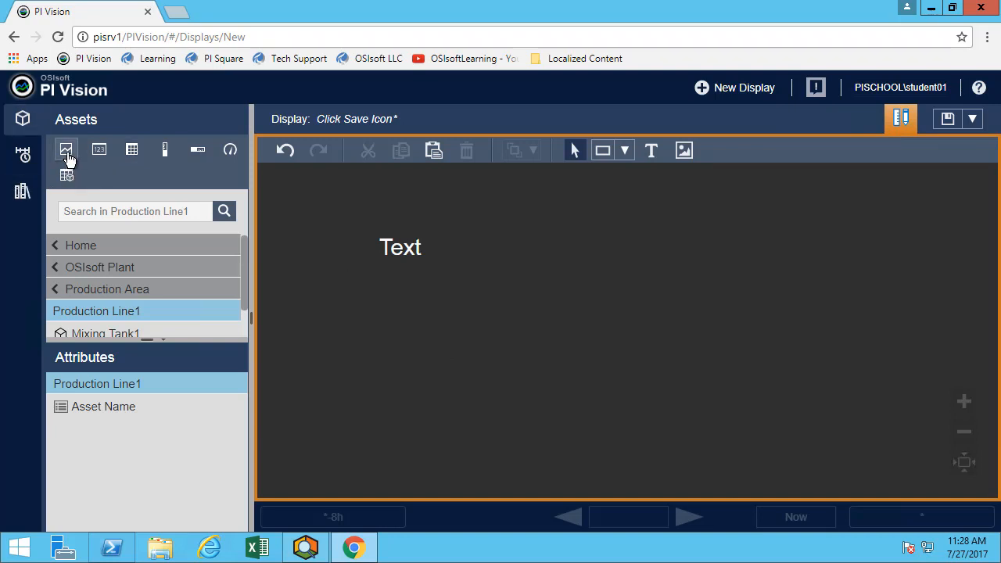
Drag a flame boiler graphic from the Boilers library onto the middle of the canvas.
click(23, 193)
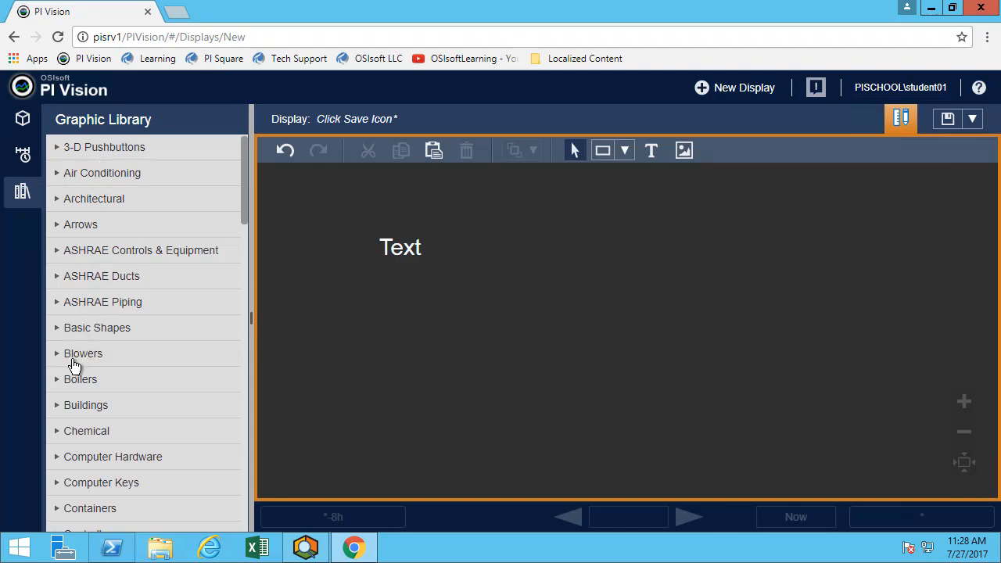
click(63, 387)
scroll(74, 396, down, 2)
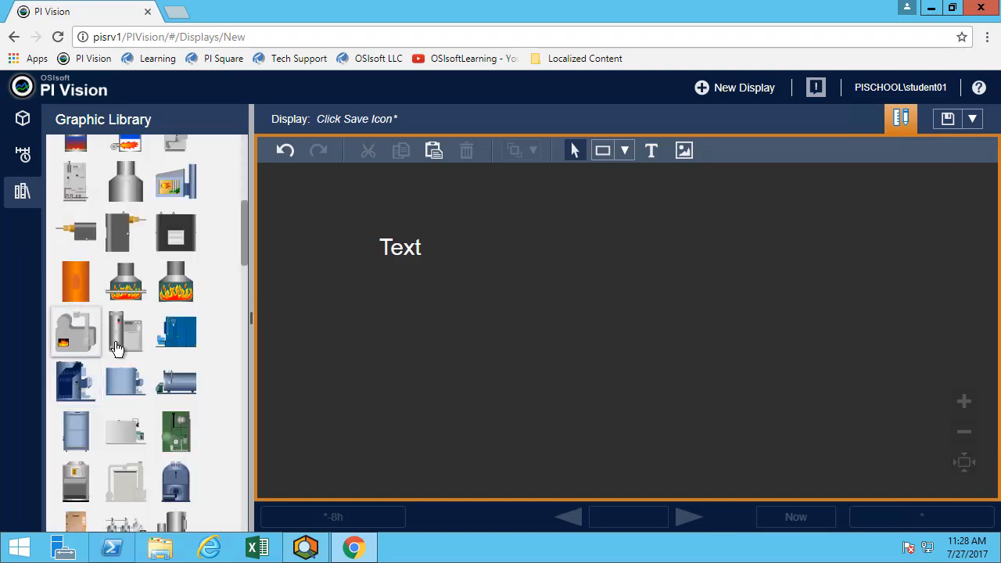
drag(138, 281, 558, 241)
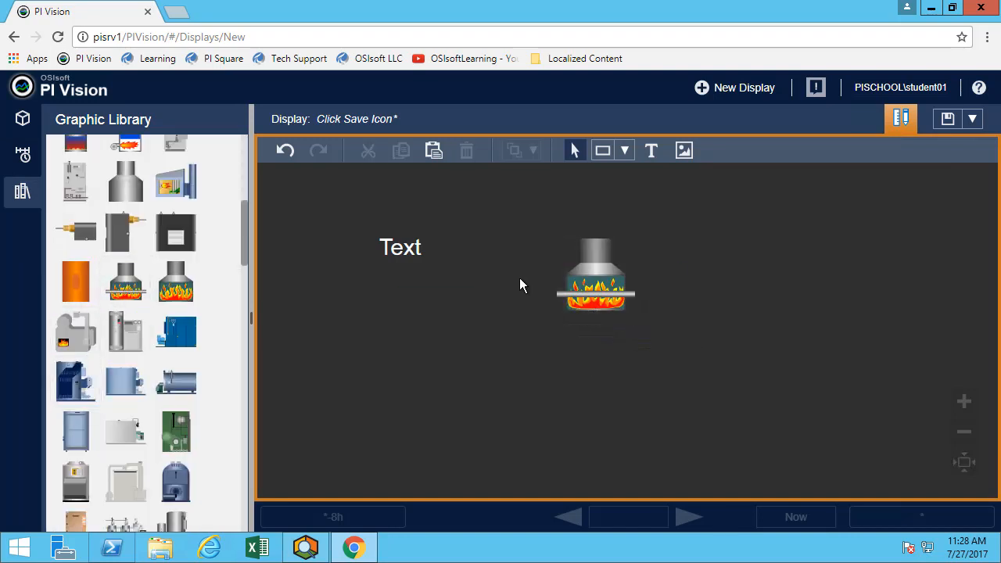
Give the boiler a navigation link to Tank1 Display, passing time range and asset context.
right_click(581, 275)
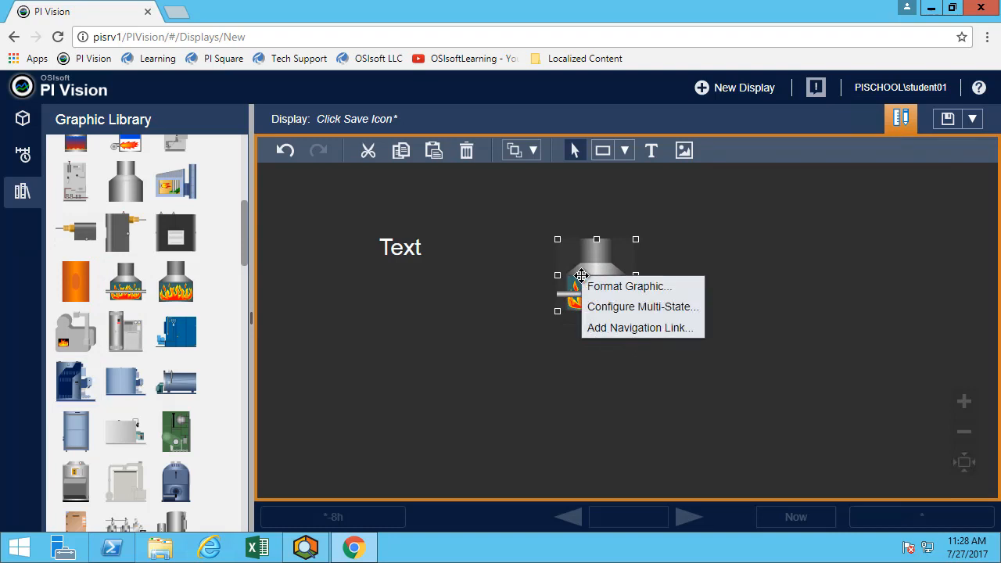
click(612, 328)
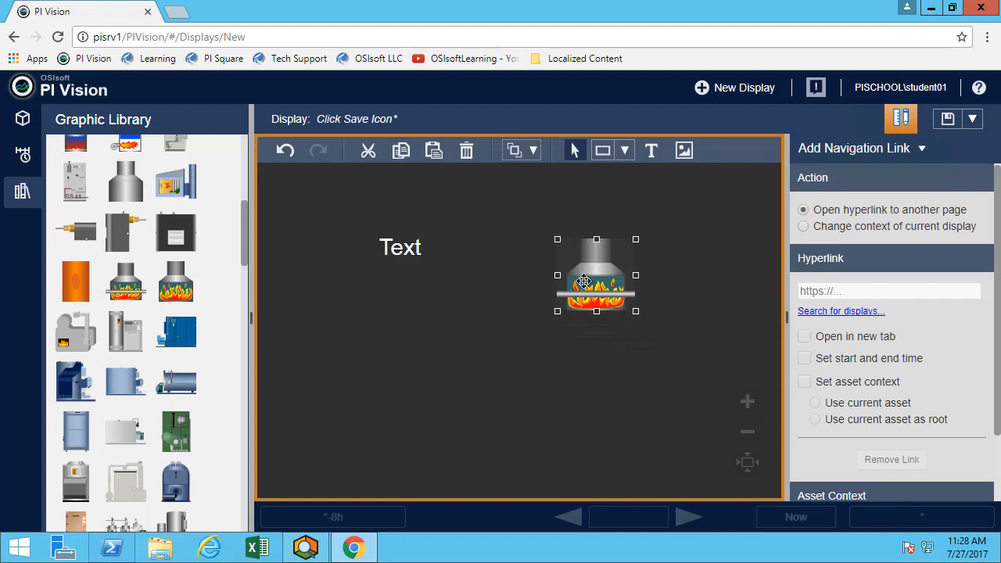
click(837, 312)
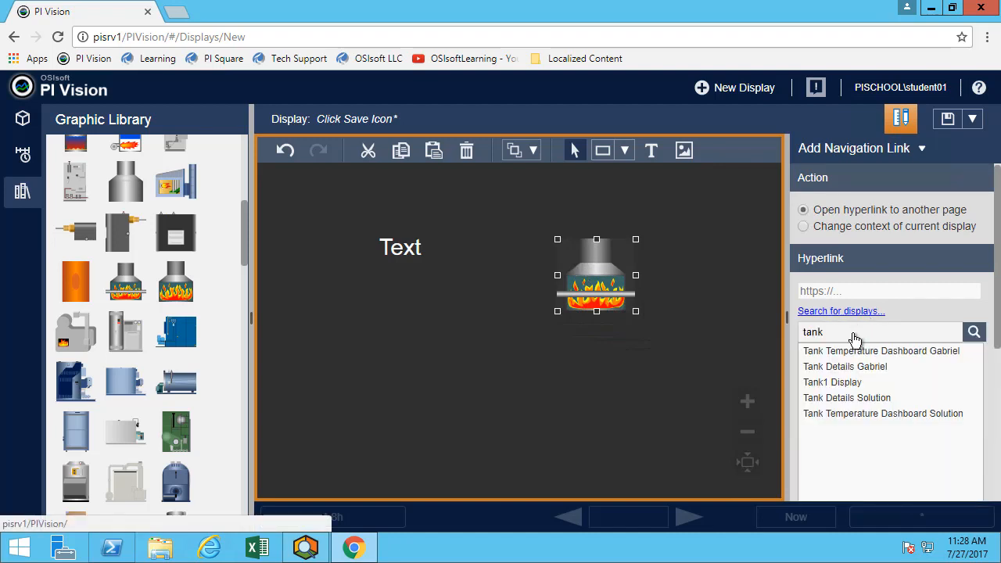
click(840, 382)
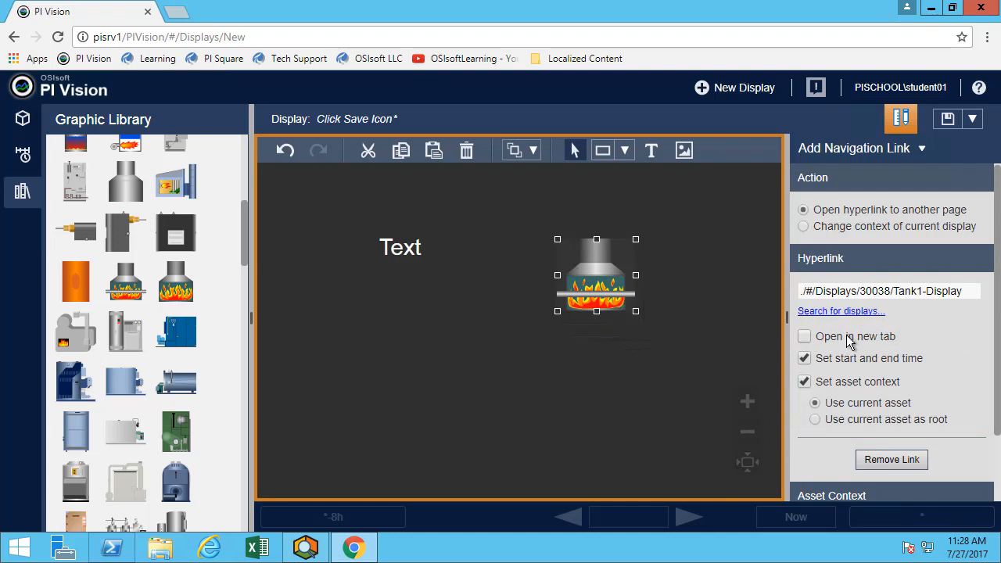
click(672, 267)
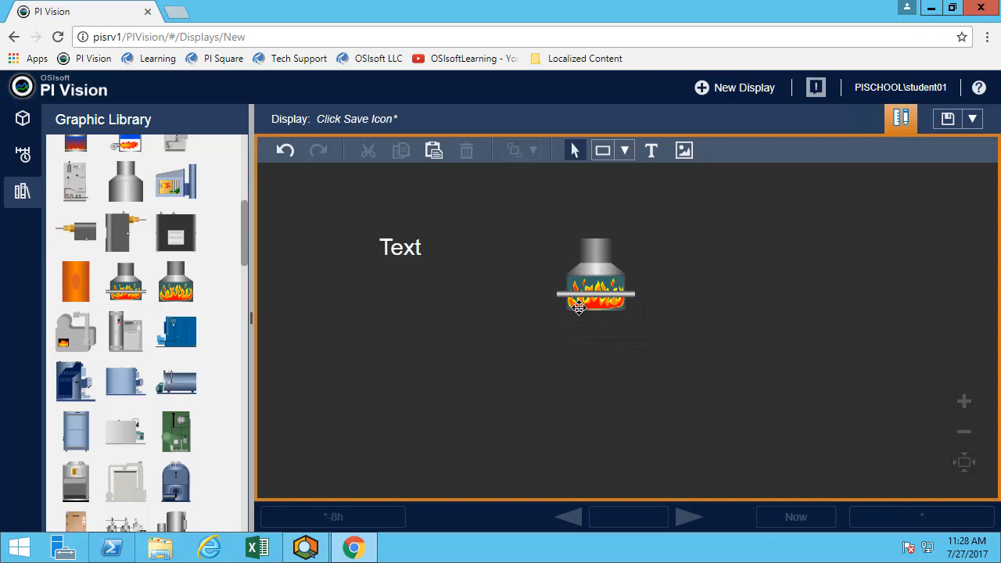
Drop the Text label link attempt and abandon the unsaved display for the All Displays list.
click(400, 248)
right_click(400, 248)
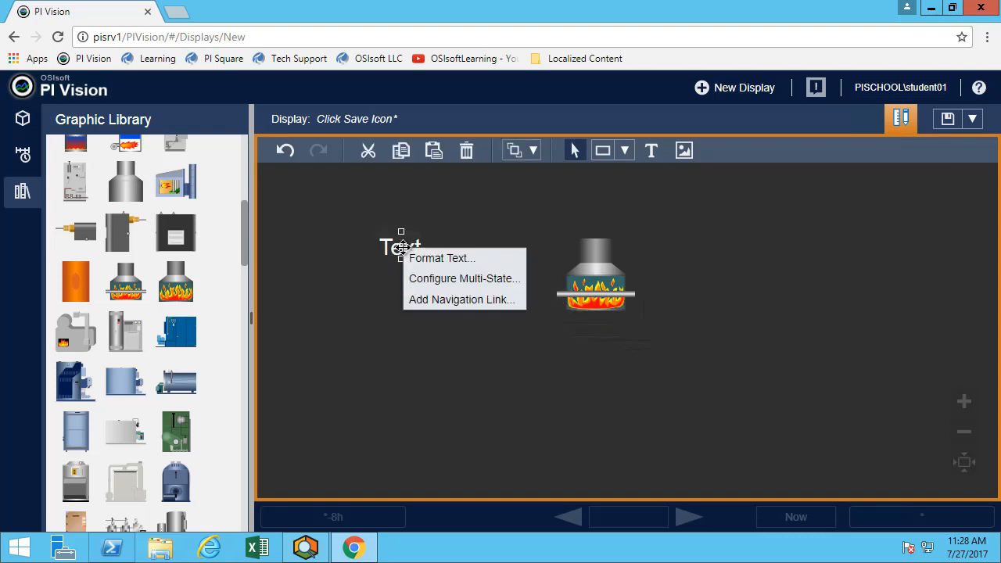
click(440, 297)
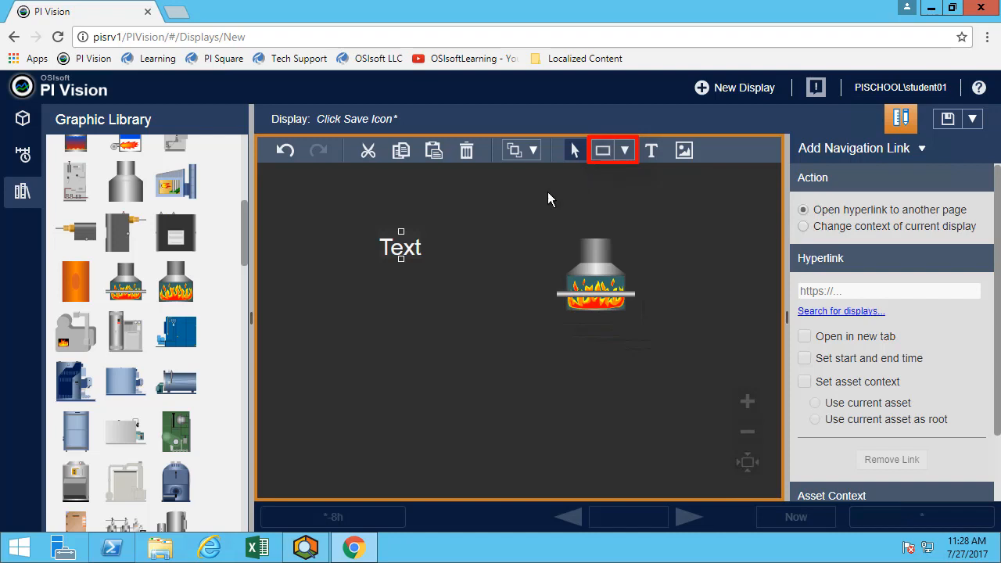
click(449, 220)
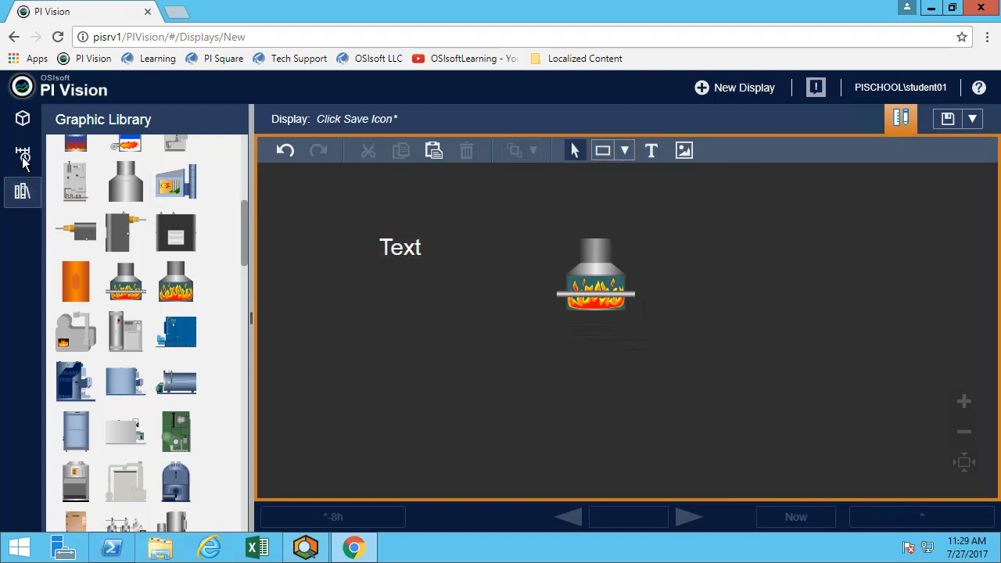
click(39, 90)
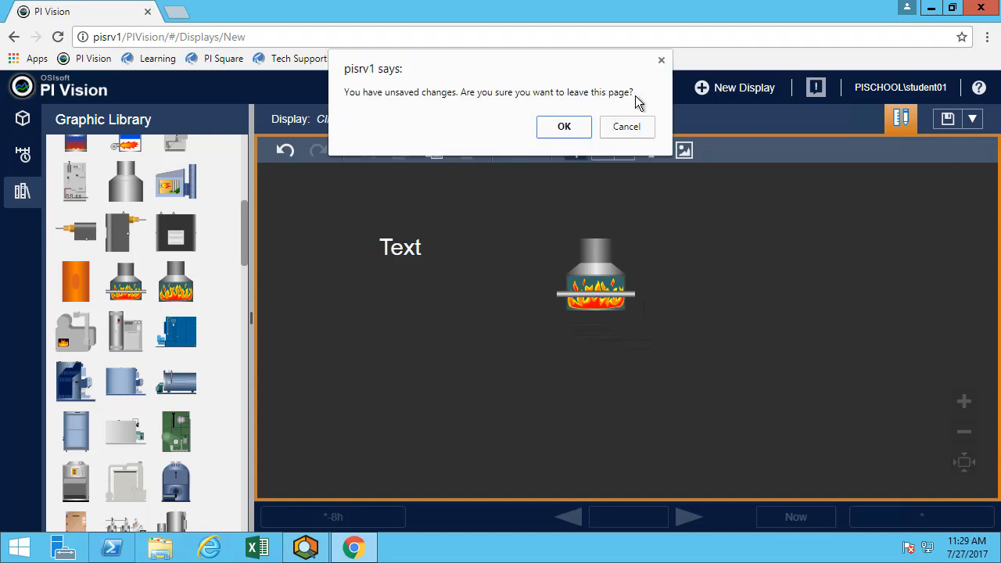
click(568, 126)
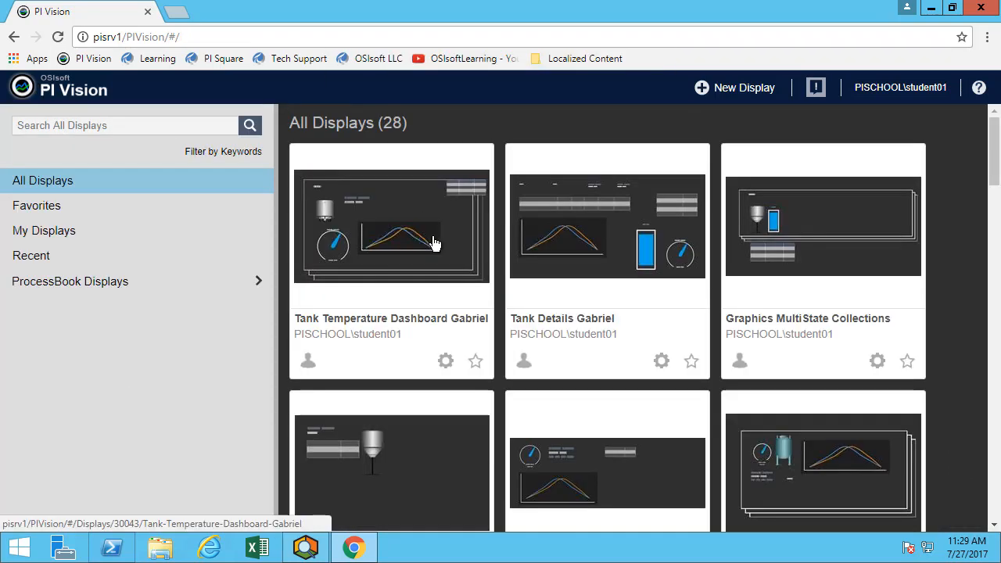
Open Tank Temperature Dashboard Gabriel, edit the Mixing Tank1 collection template, and open the tank graphic's options.
click(428, 230)
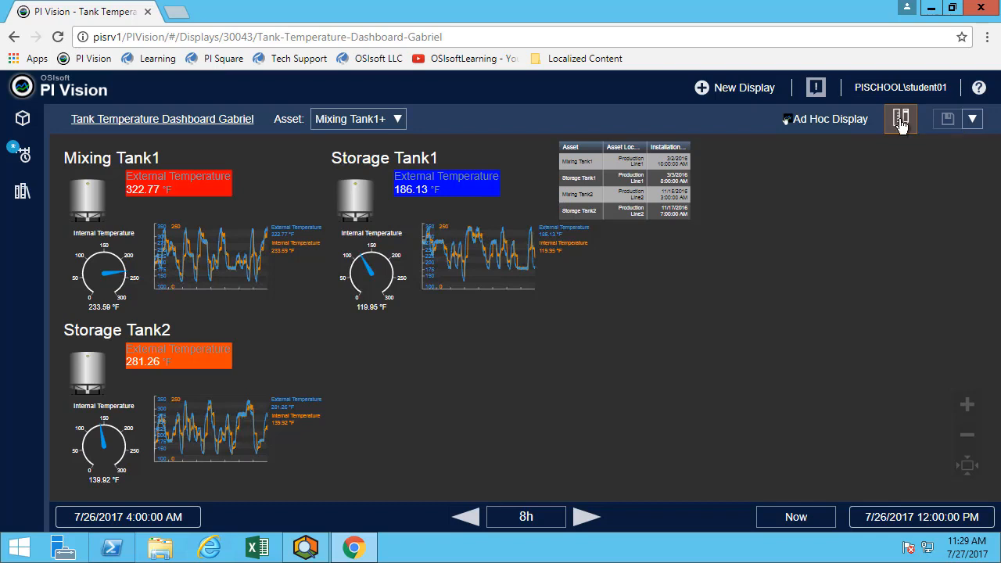
click(901, 119)
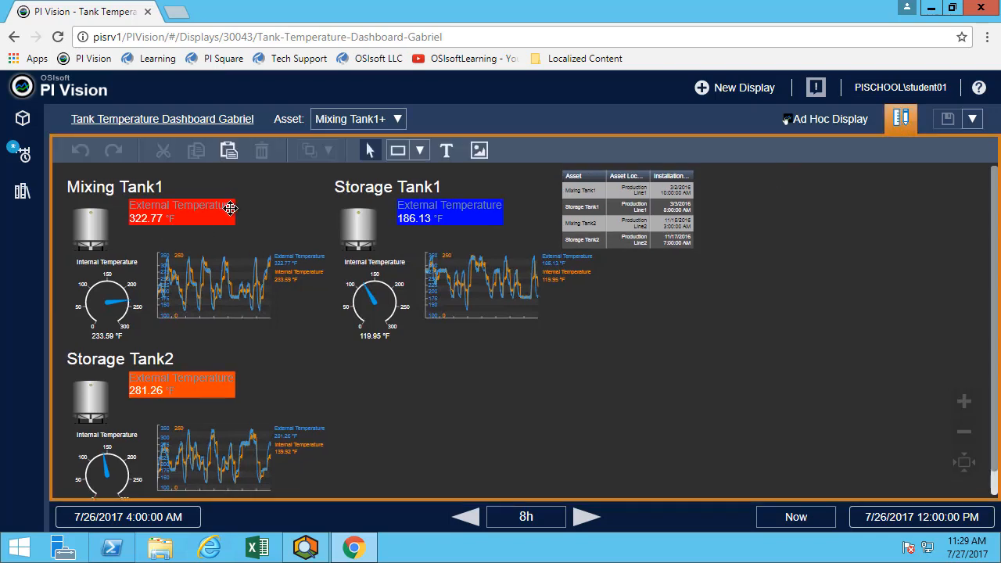
right_click(266, 210)
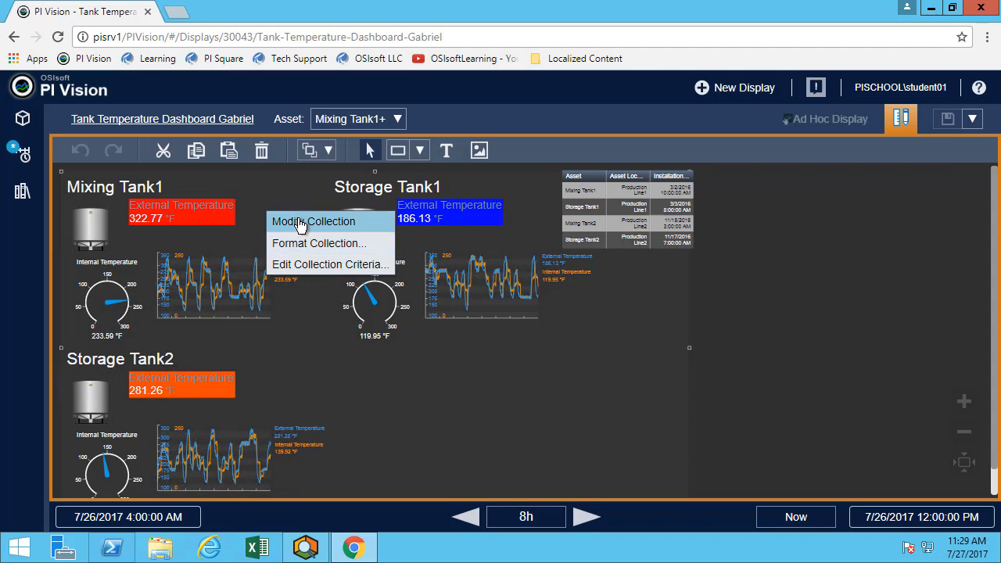
click(300, 223)
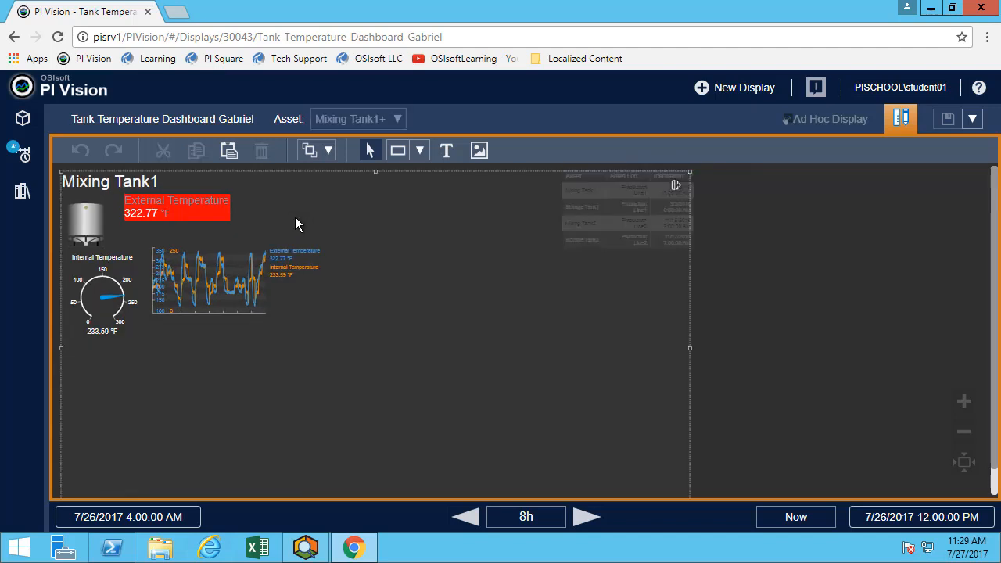
click(87, 224)
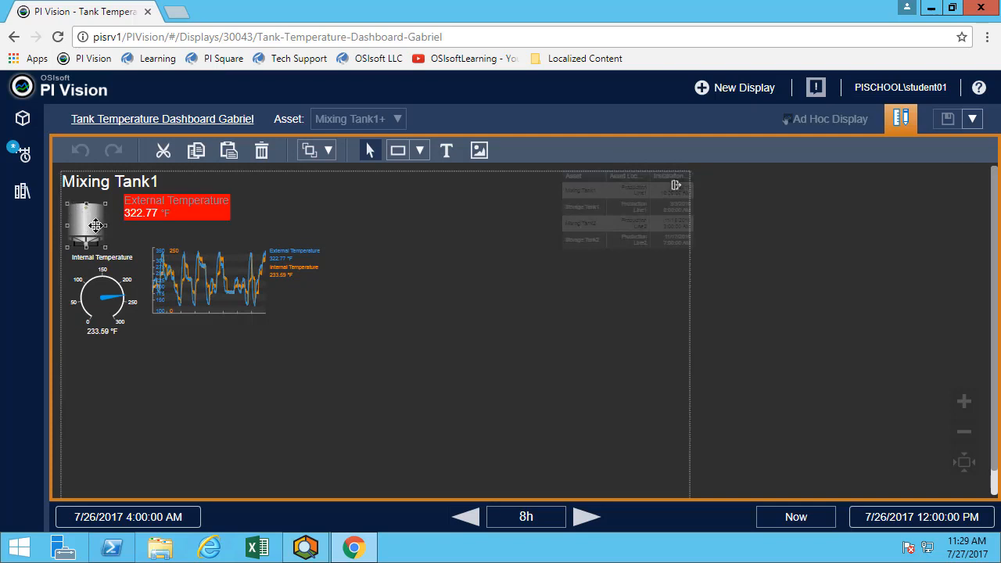
right_click(96, 225)
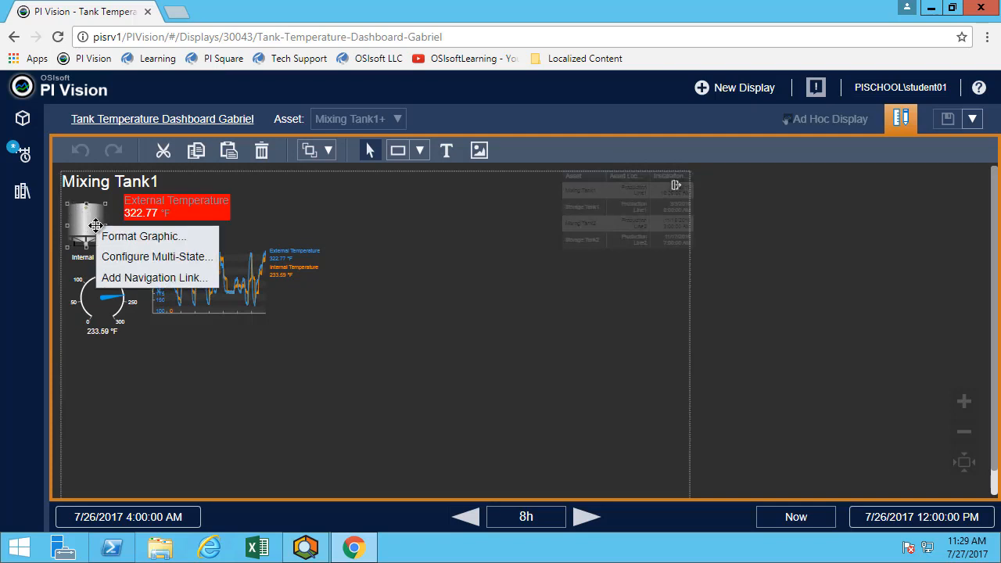
Link the tank graphic to Tank Details Gabriel with time range and asset context, and save.
click(123, 275)
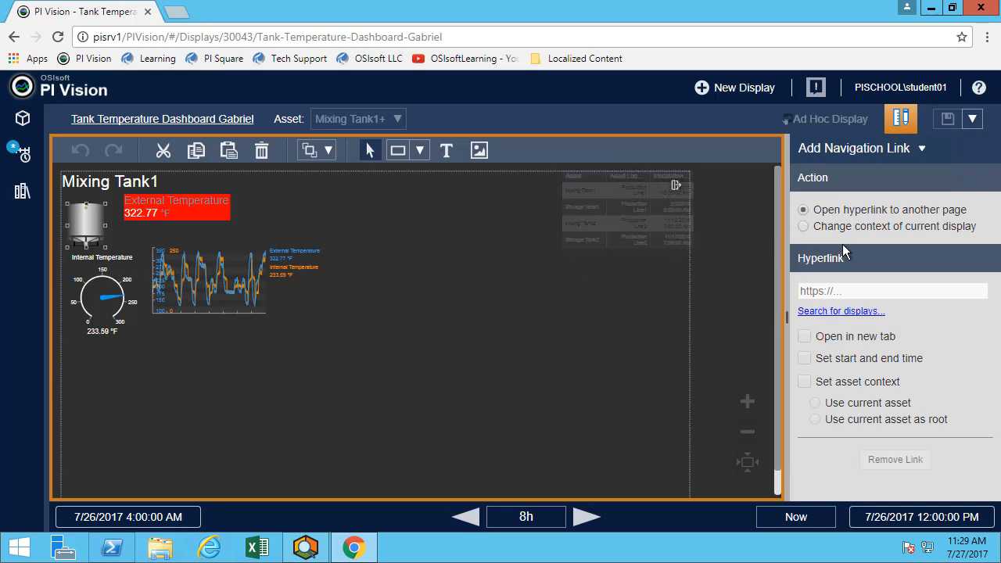
click(858, 289)
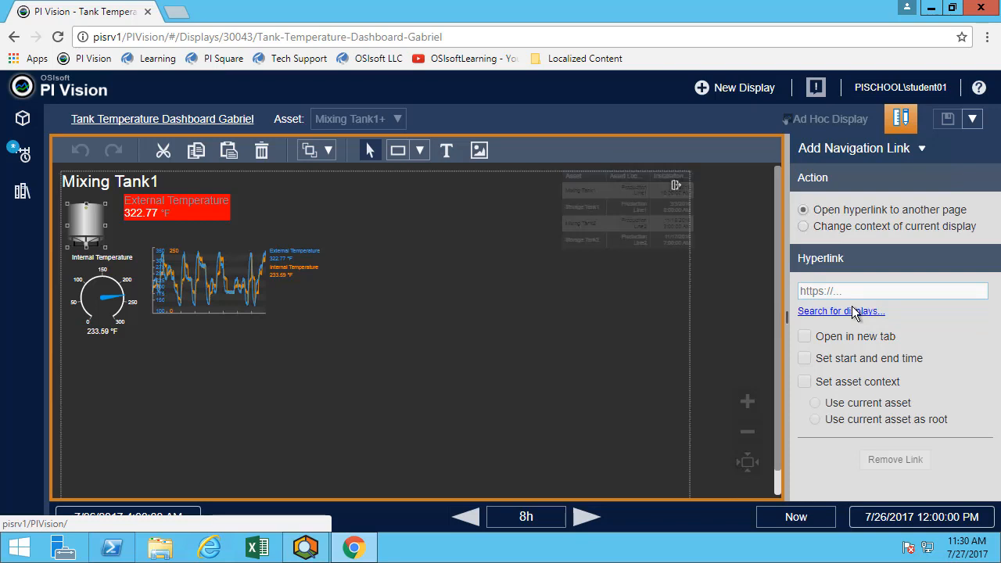
click(853, 309)
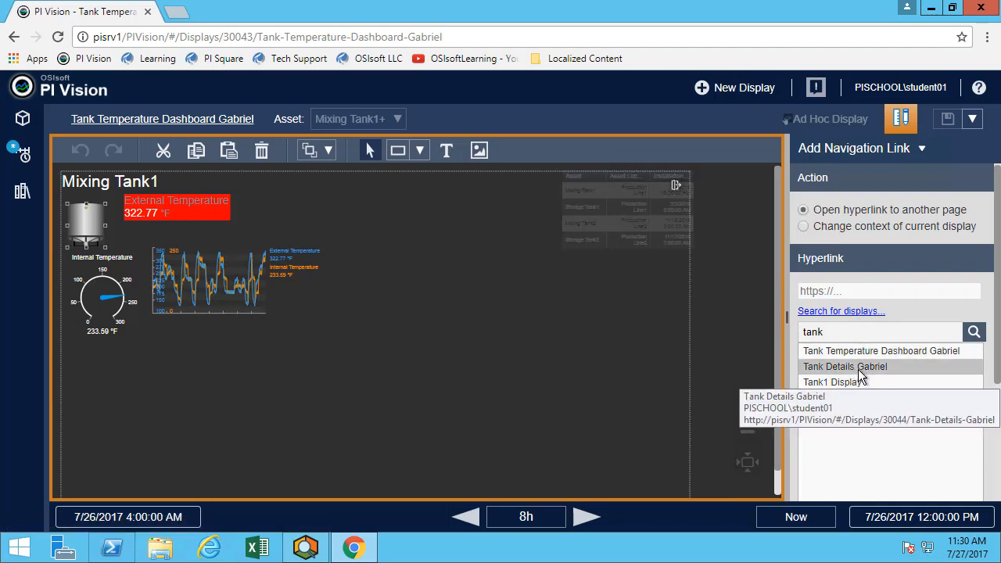
click(860, 373)
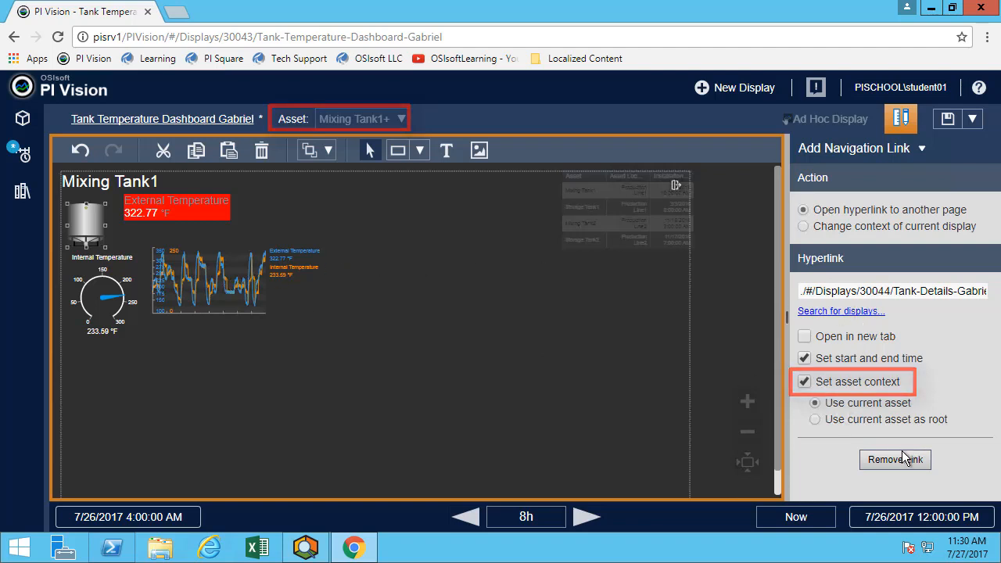
click(949, 119)
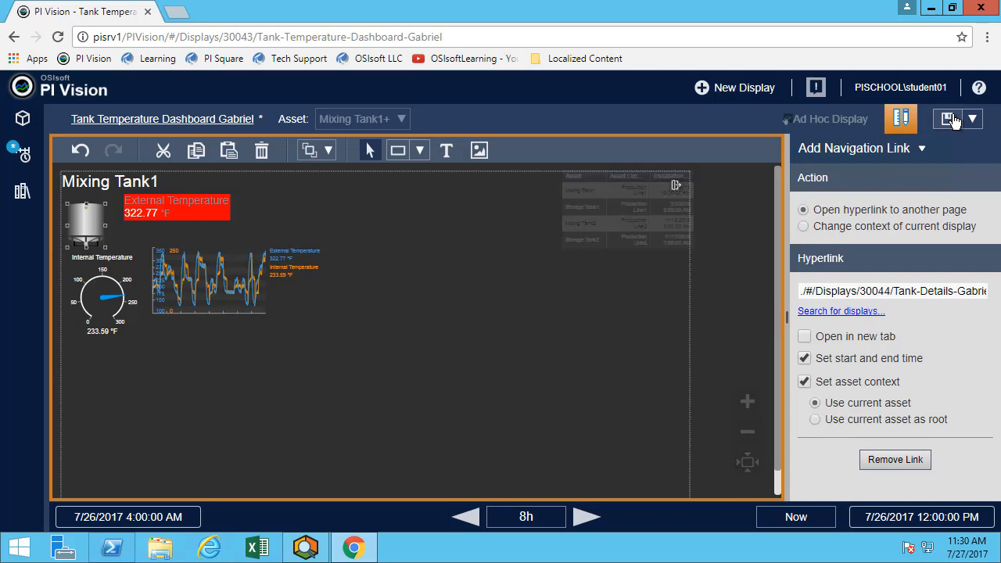
click(675, 187)
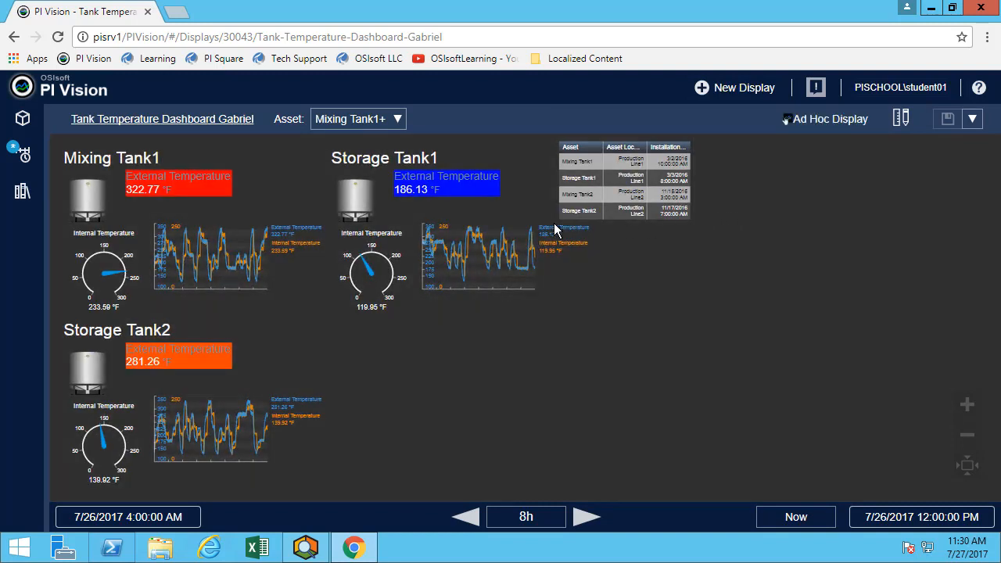
click(86, 190)
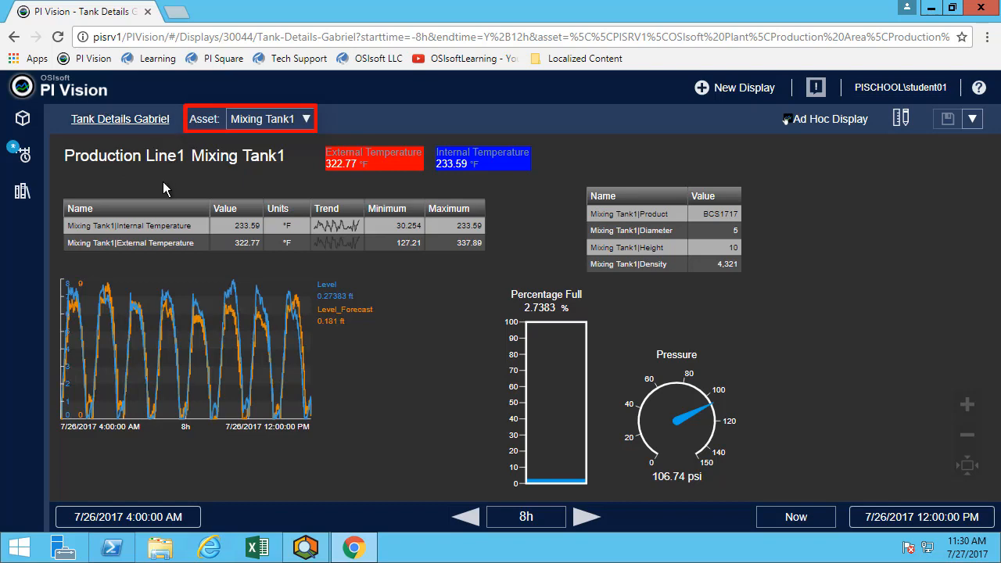
click(13, 37)
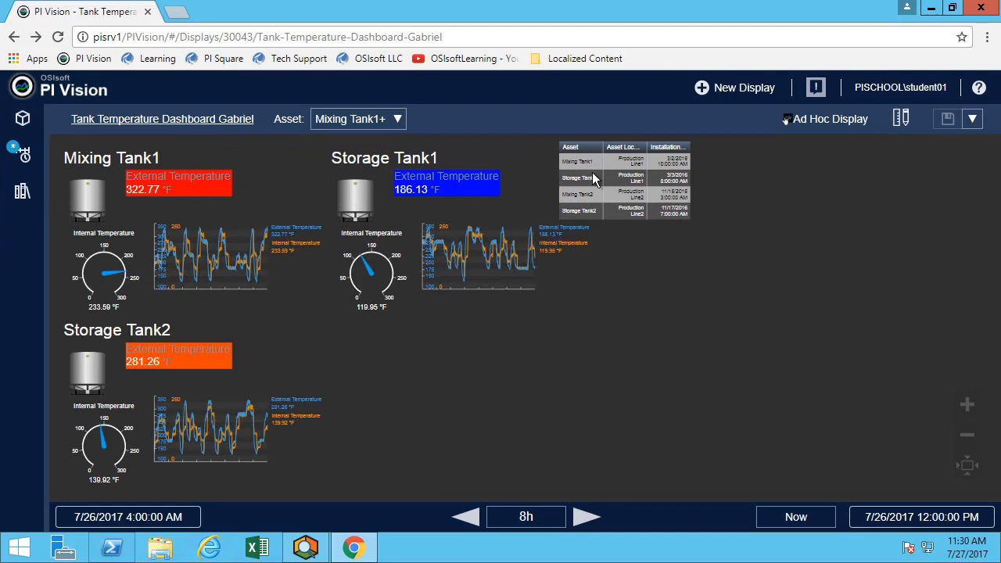
Append ?mode=kiosk to the Mixing Tank1 tank's navigation link address and save the dashboard.
click(901, 120)
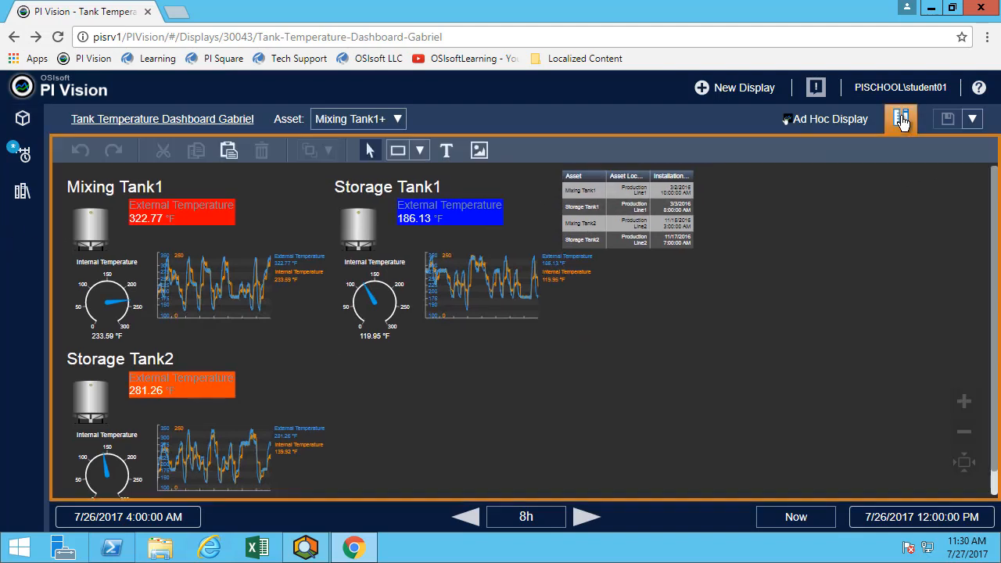
click(132, 188)
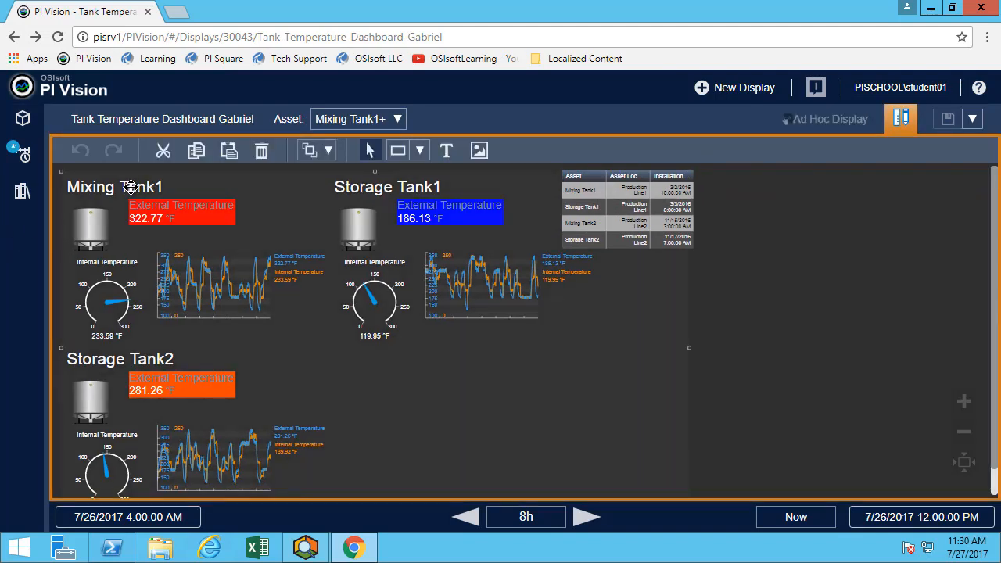
right_click(132, 187)
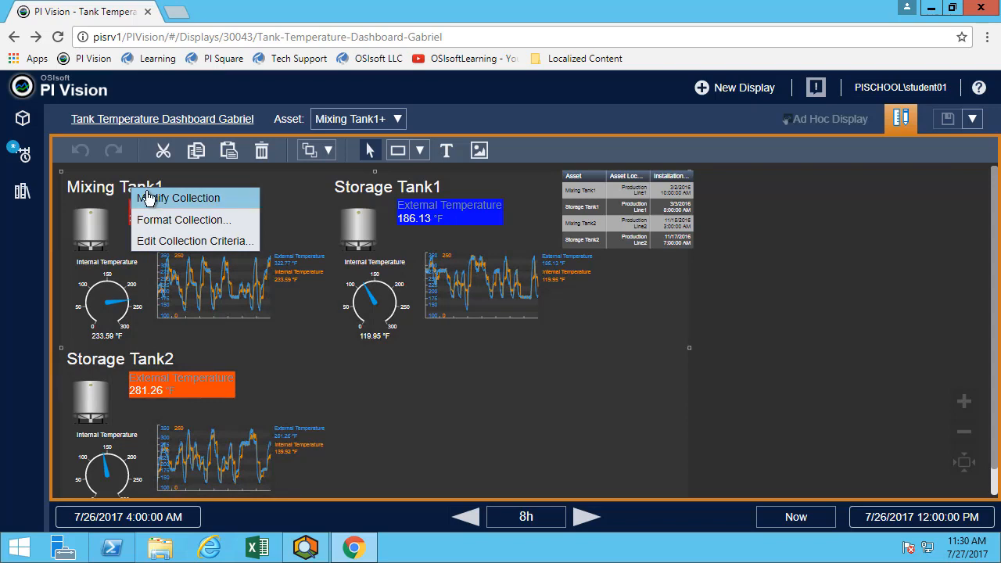
click(148, 198)
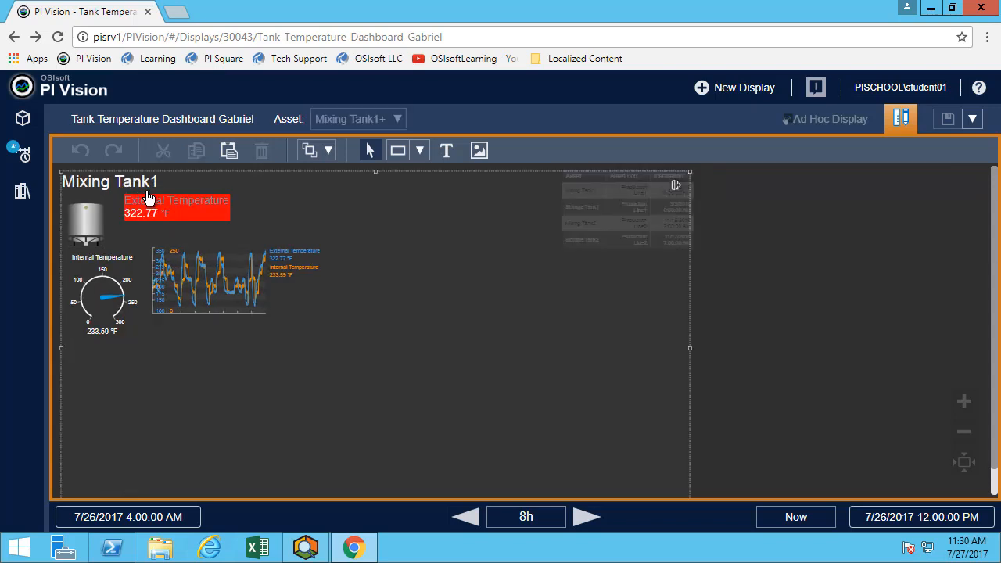
click(97, 218)
right_click(97, 219)
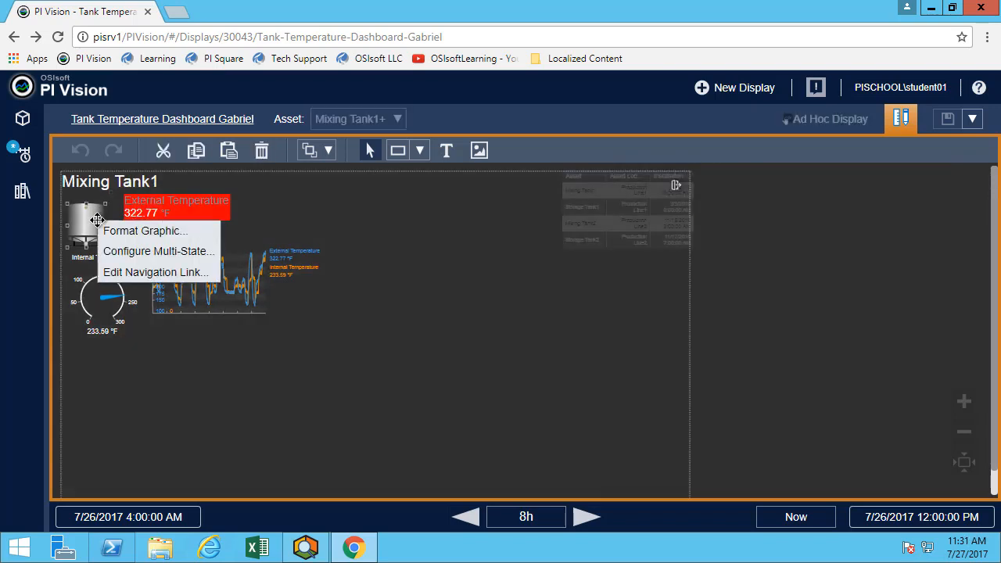
click(129, 280)
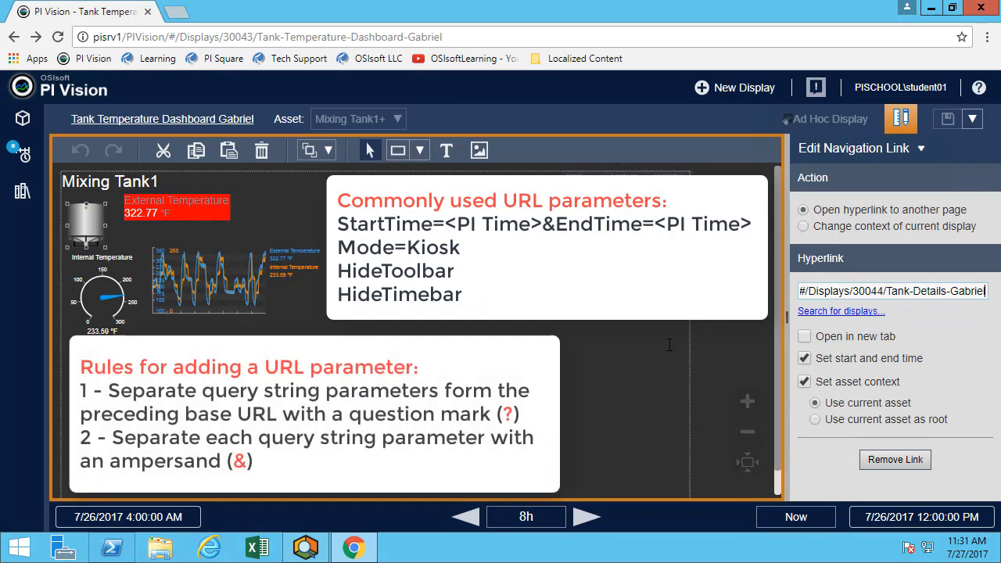
text(?)
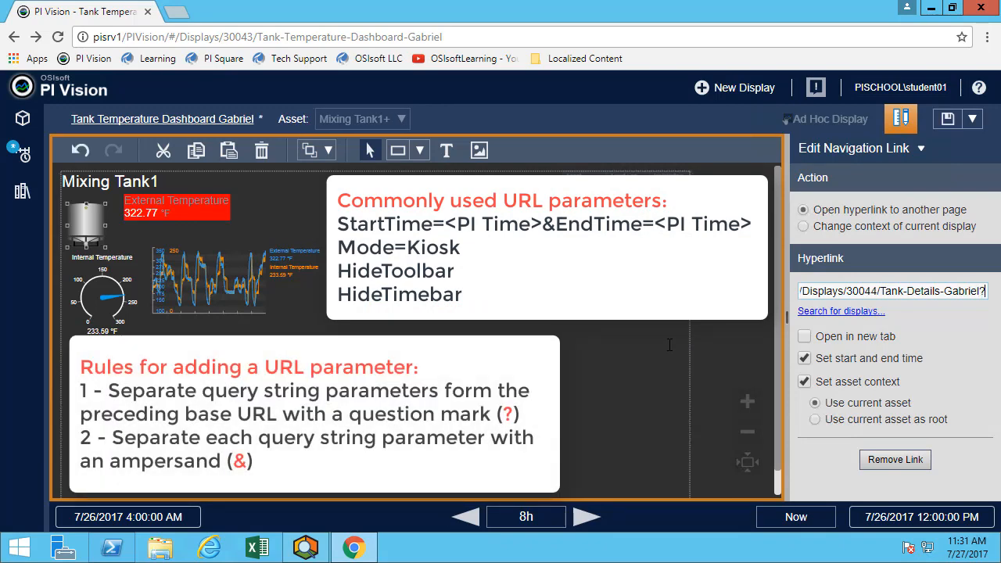
text(mode)
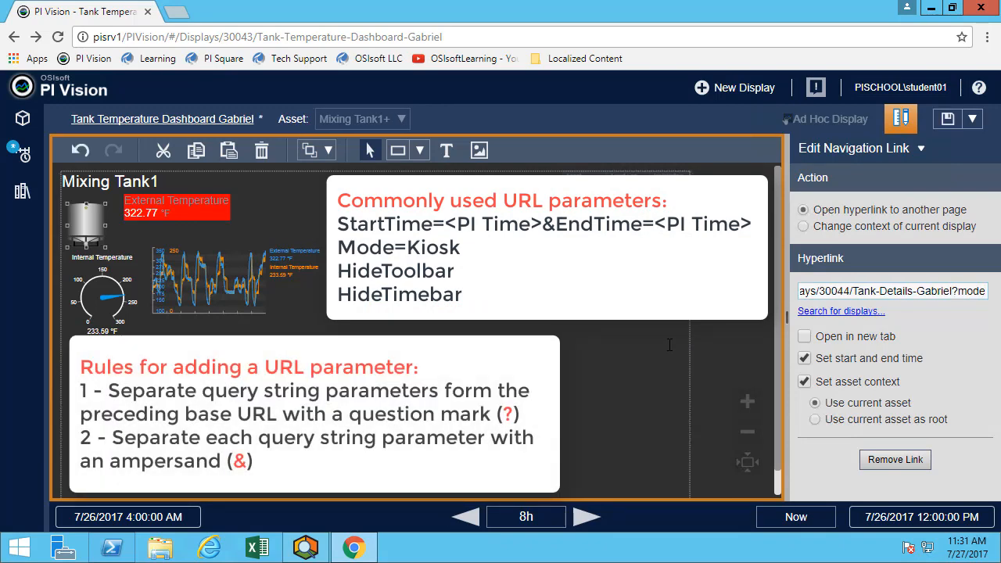
text(=kiosk)
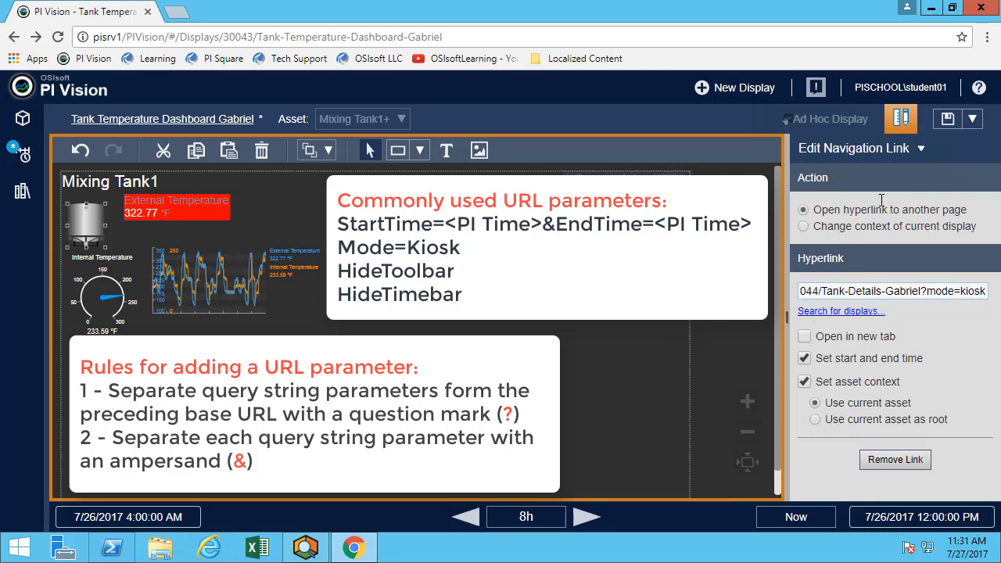
click(952, 120)
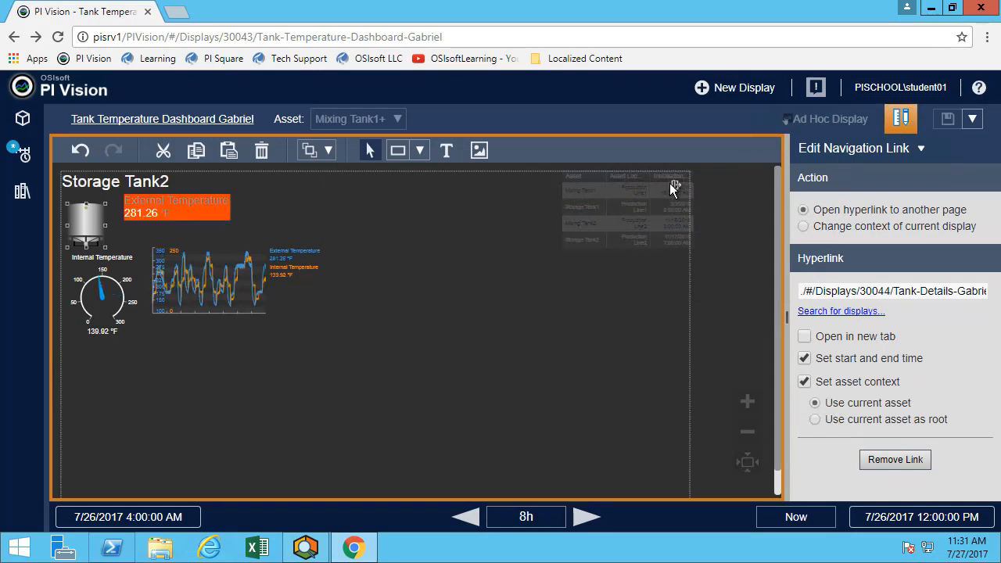
Exit collection editing and open Tank Details Gabriel in kiosk mode from the Mixing Tank1 tank.
click(671, 187)
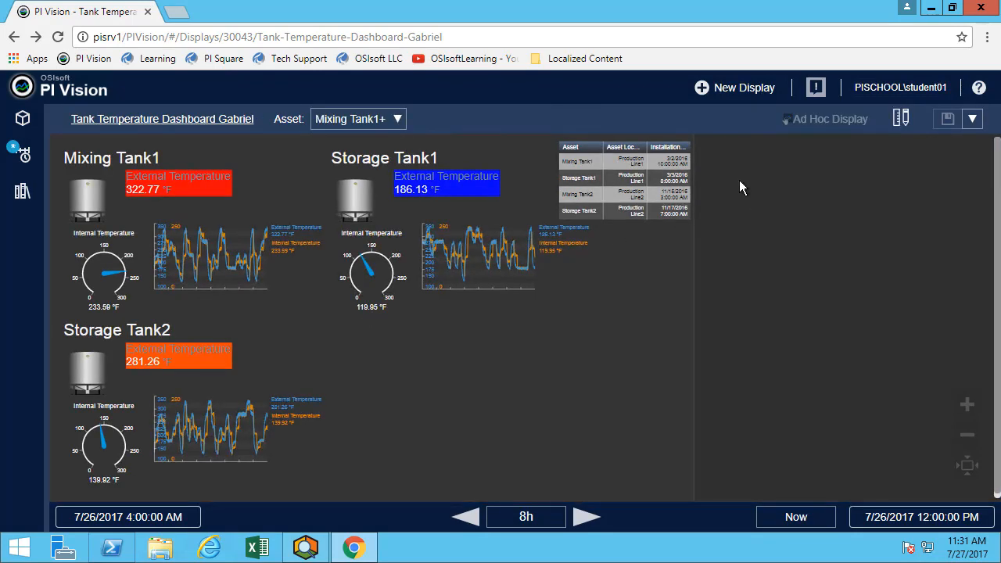
click(92, 210)
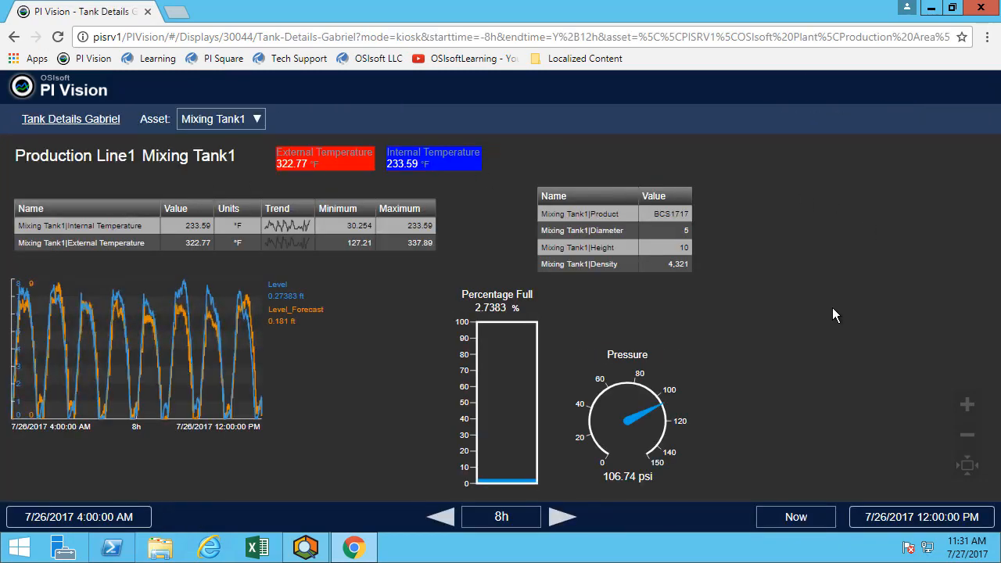